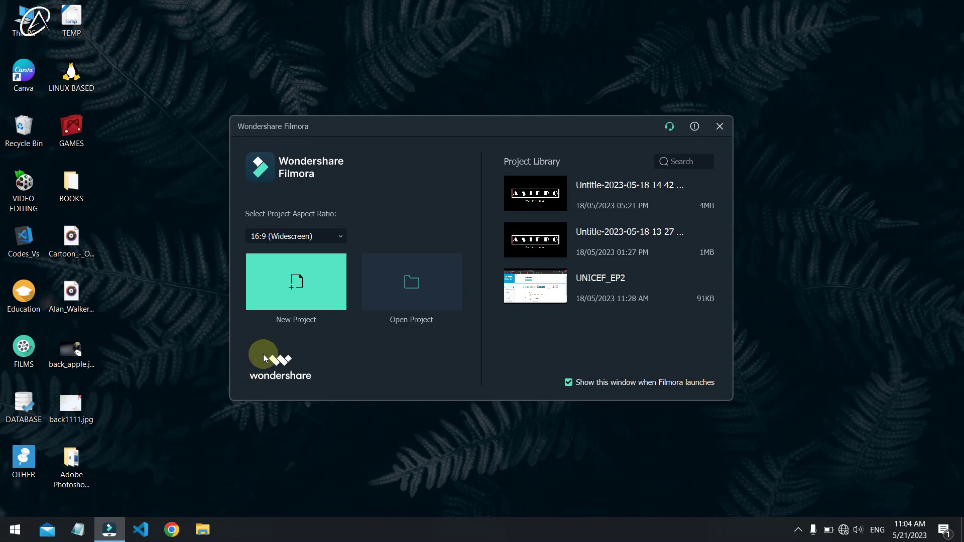
Step: Create a new 16:9 project and import the NearByShare_20230518_v1_final video from the OUTPUT > NEARBY SHARE folder
left_click(281, 268)
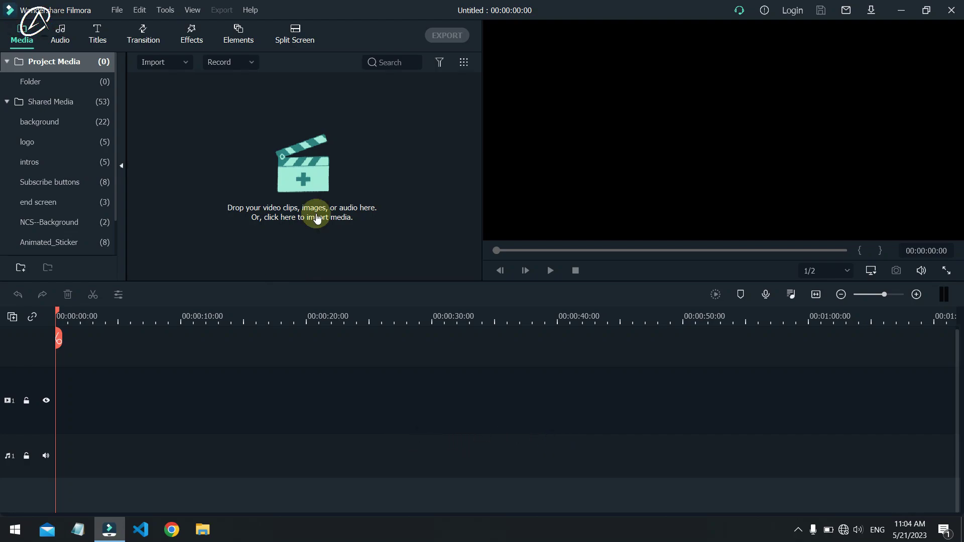
left_click(318, 188)
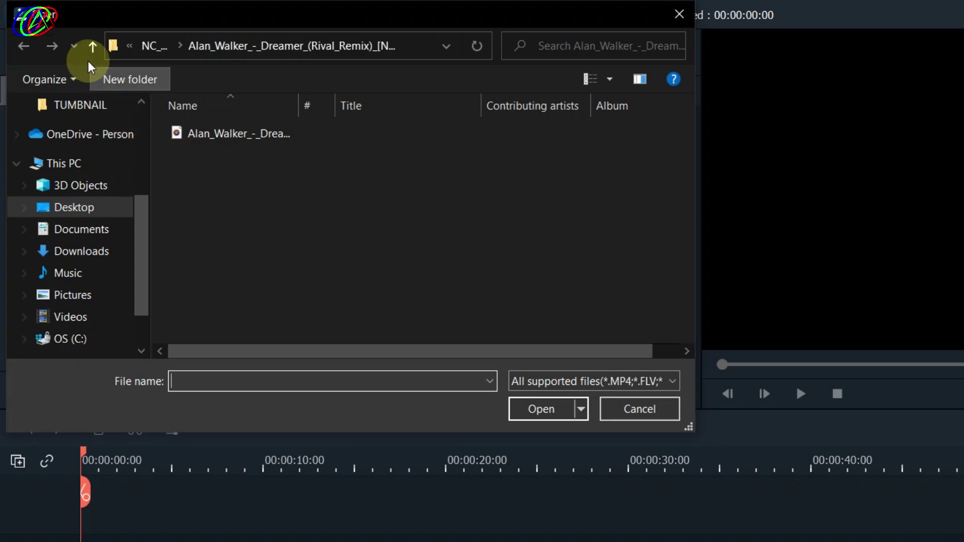
left_click(90, 53)
left_click(89, 51)
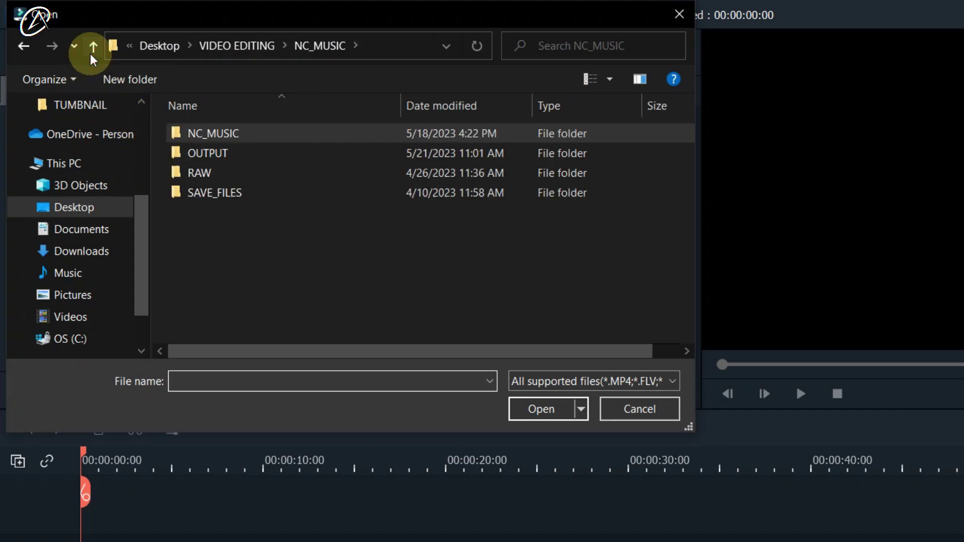
double_click(196, 155)
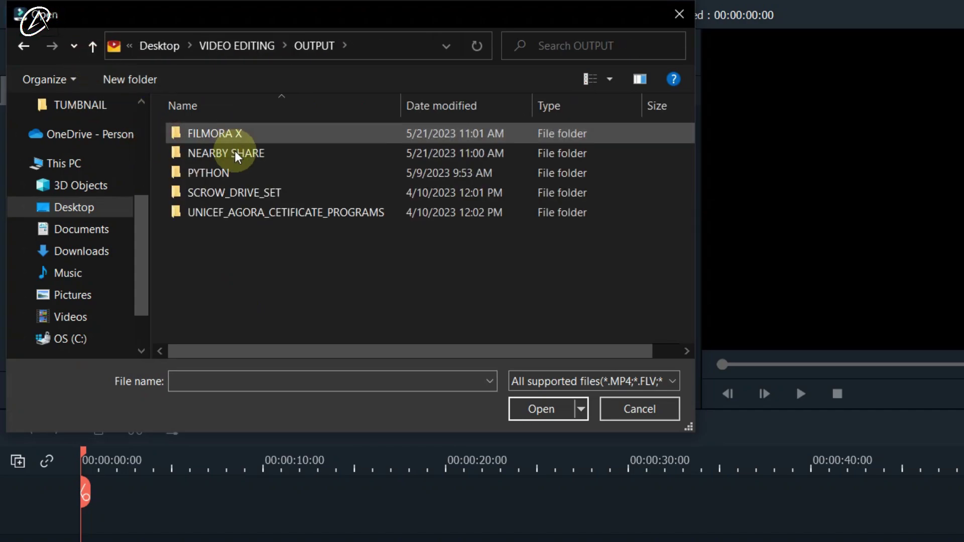
double_click(260, 151)
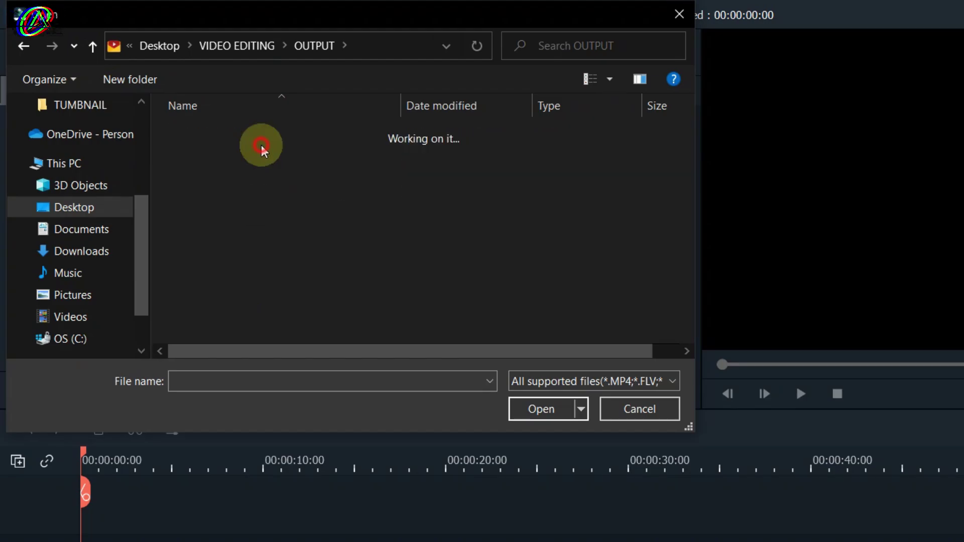
double_click(223, 166)
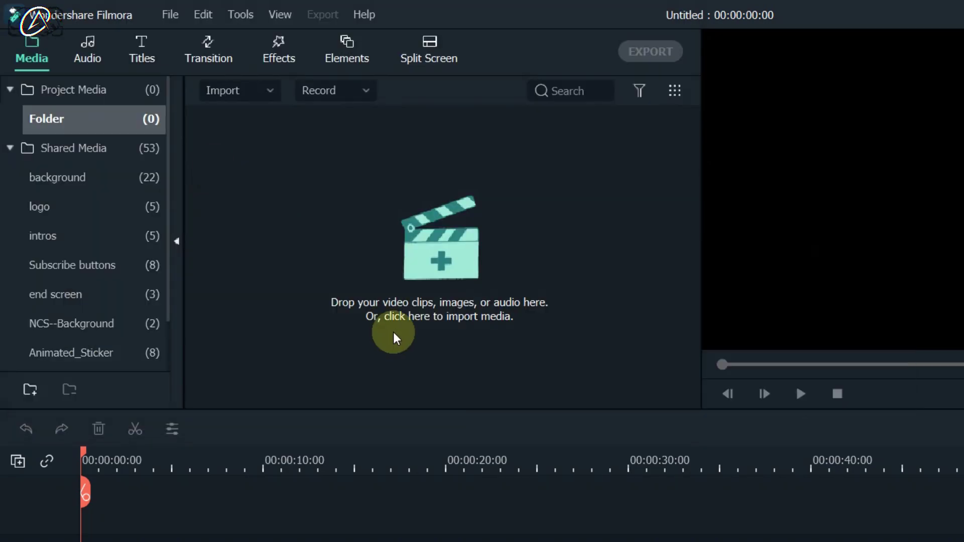
Step: Place the imported NearByShare video at the start of video track 1 and open its audio settings
left_click_drag(259, 203, 166, 539)
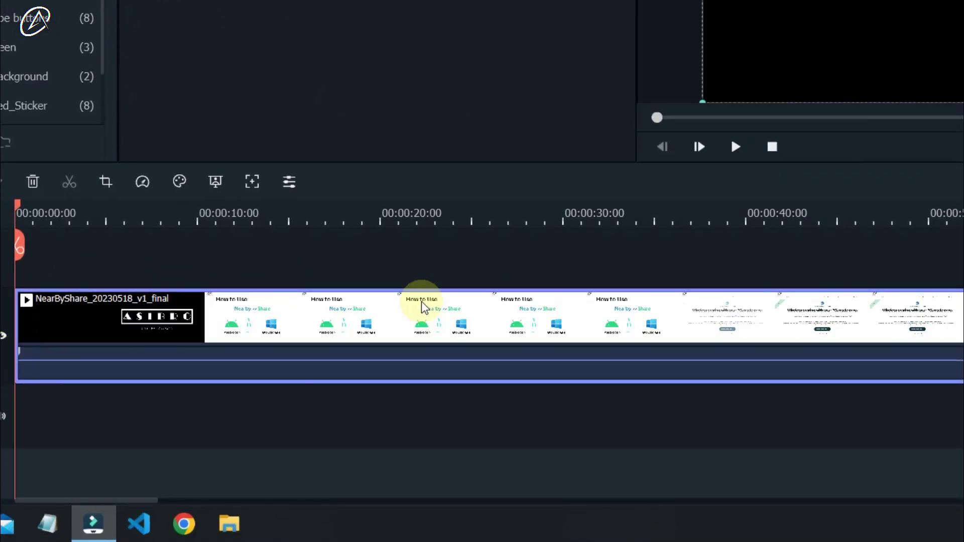
left_click(596, 215)
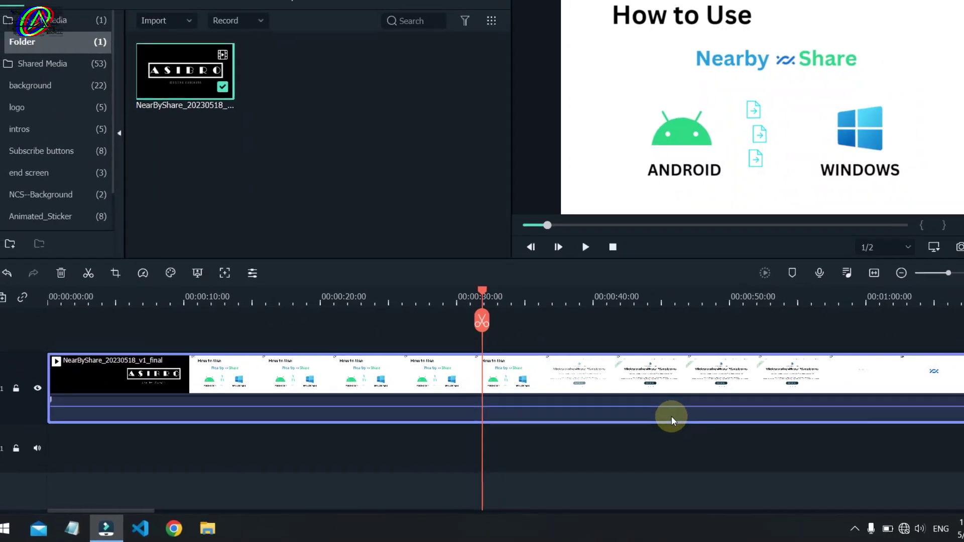
double_click(883, 372)
left_click(54, 30)
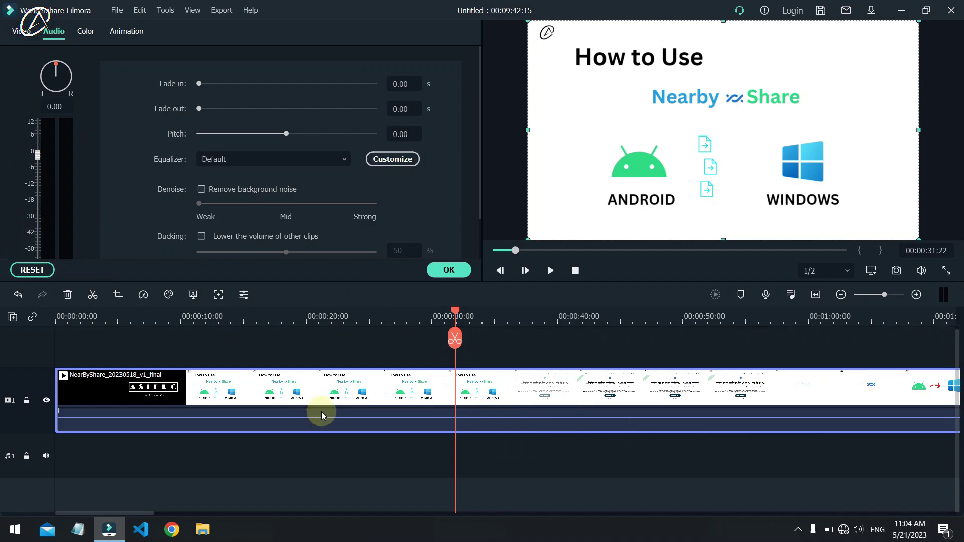
Step: Play the clip from about 00:00:31:22 for roughly three seconds to check its audio levels
left_click(549, 280)
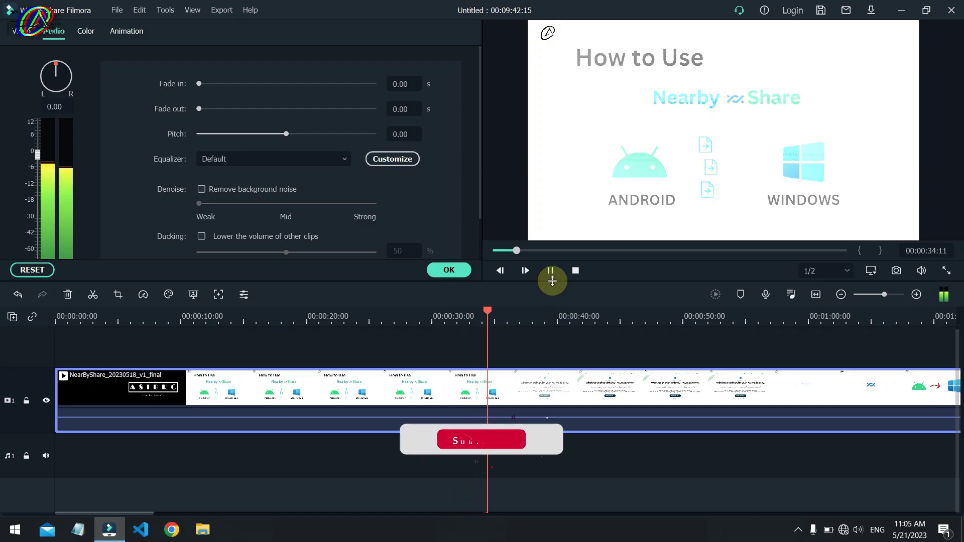
left_click(550, 274)
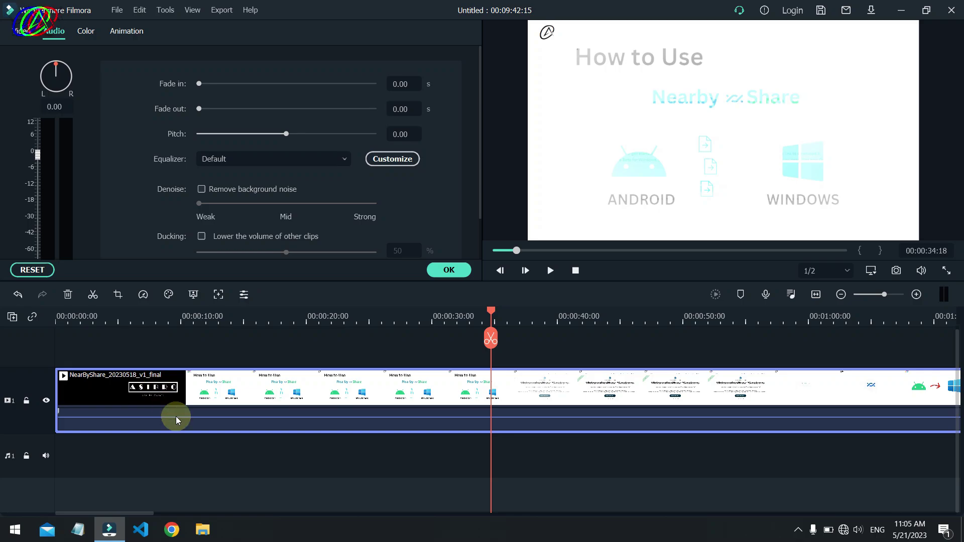
Step: Detach the audio from the NearByShare video clip onto its own audio track
mouse_move(167, 395)
left_mouse_down()
mouse_move(166, 359)
mouse_move(176, 414)
mouse_move(171, 393)
left_mouse_up()
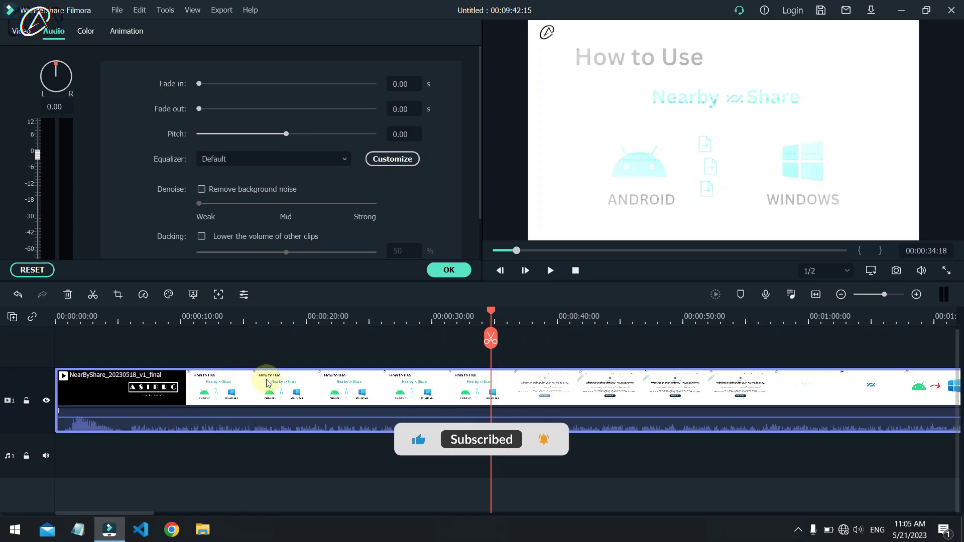
right_click(296, 391)
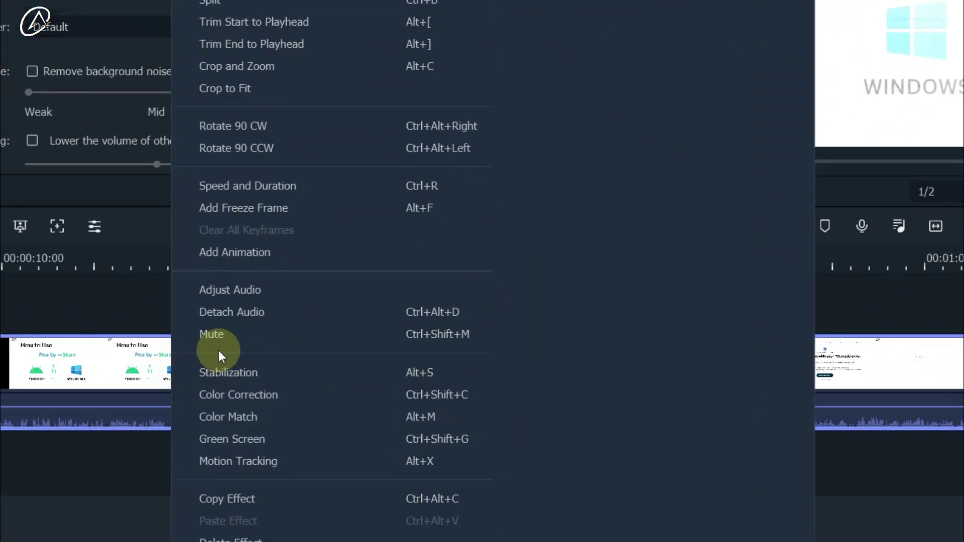
left_click(286, 314)
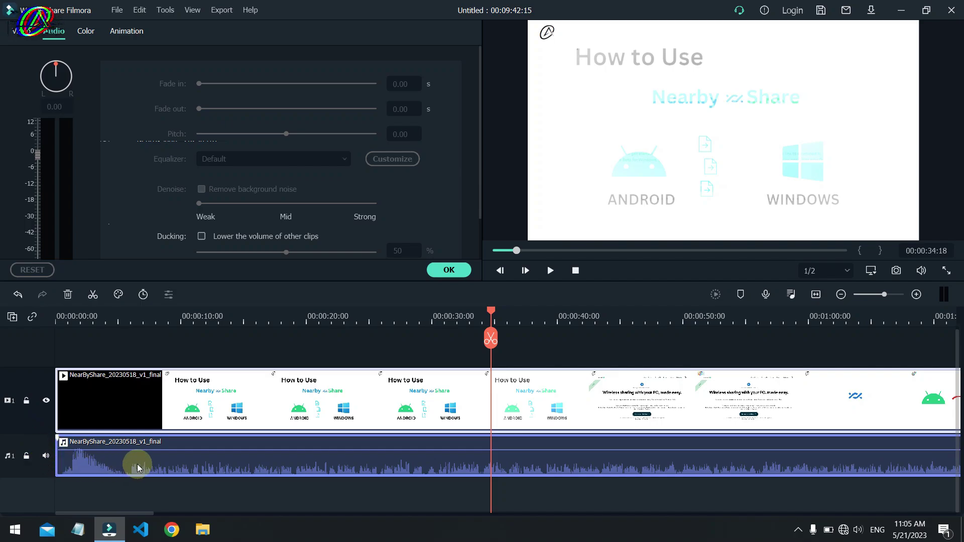
left_click_drag(137, 464, 179, 452)
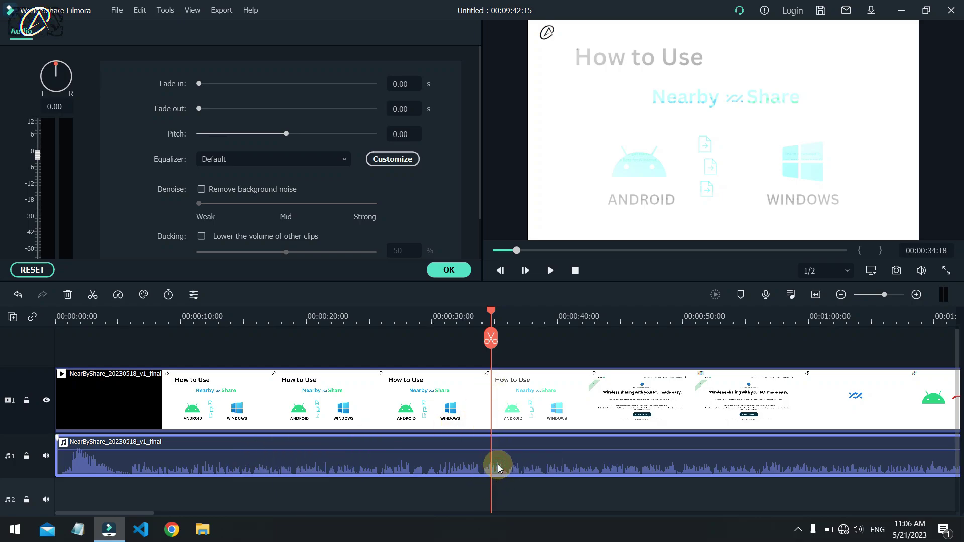
Step: Split the audio at 00:00:34:18 and both audio and video at 00:00:38:18, and delete the audio segment in between
key("ctrl+b")
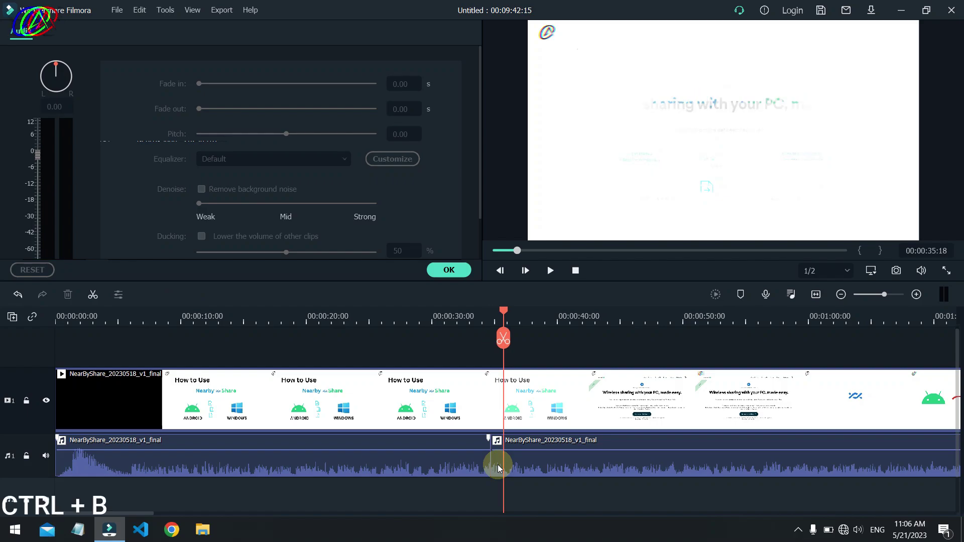
key("ctrl+b")
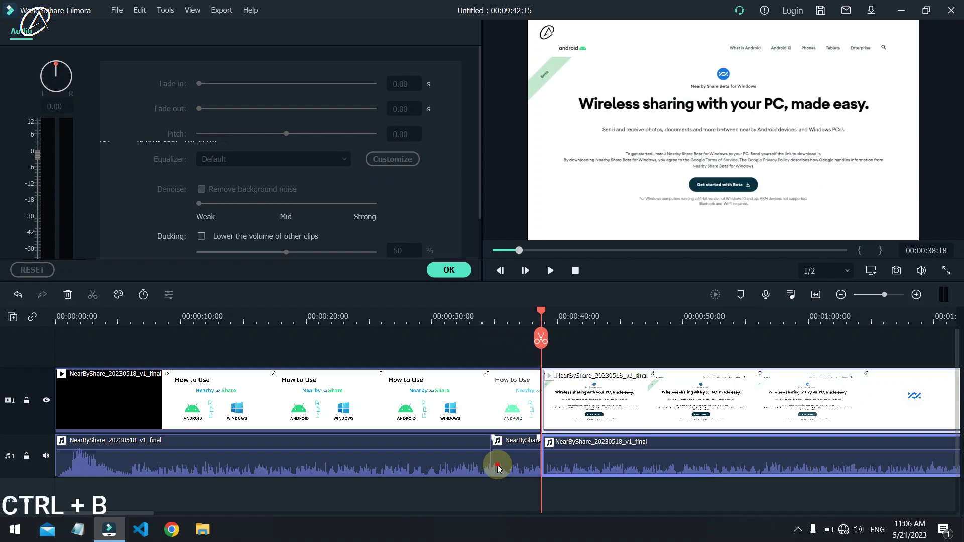
left_click(498, 465)
key("Delete")
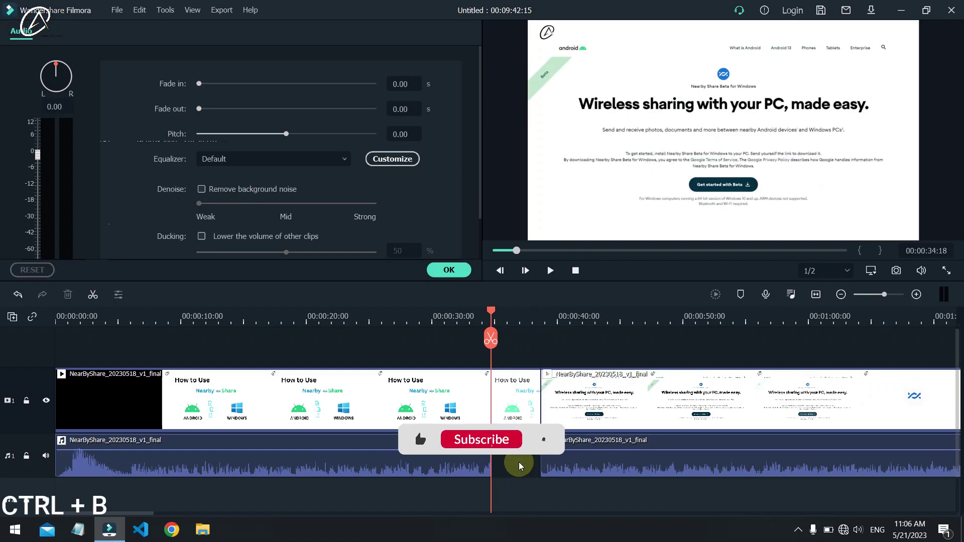
left_click(506, 468)
left_click(505, 494)
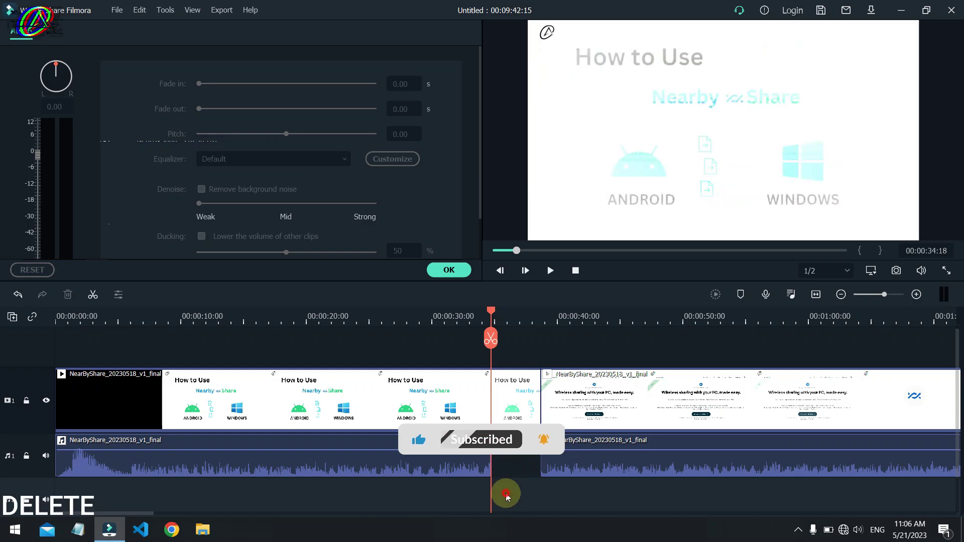
Step: Record a microphone voice-over of about four seconds with Mute enabled, starting at the audio gap at 00:00:34:18
left_click(764, 302)
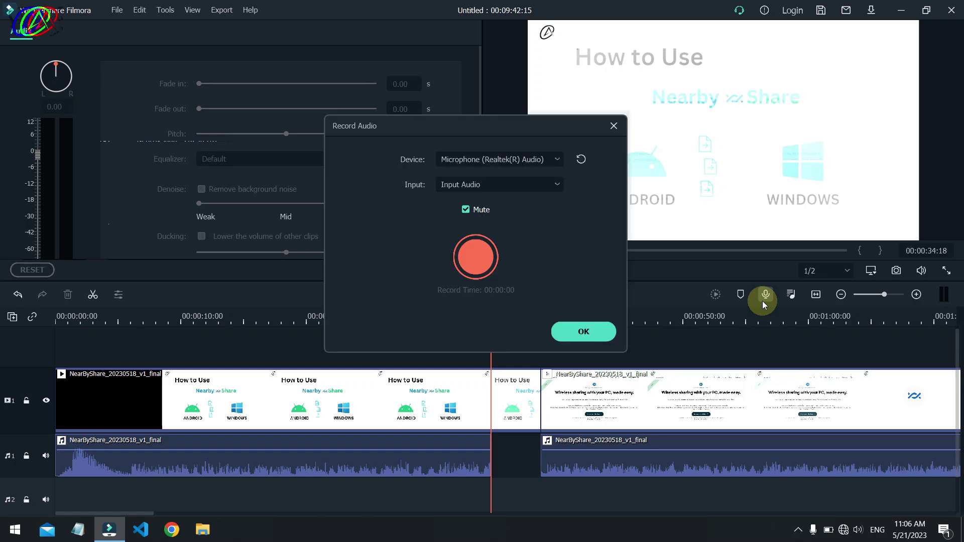
left_click(481, 263)
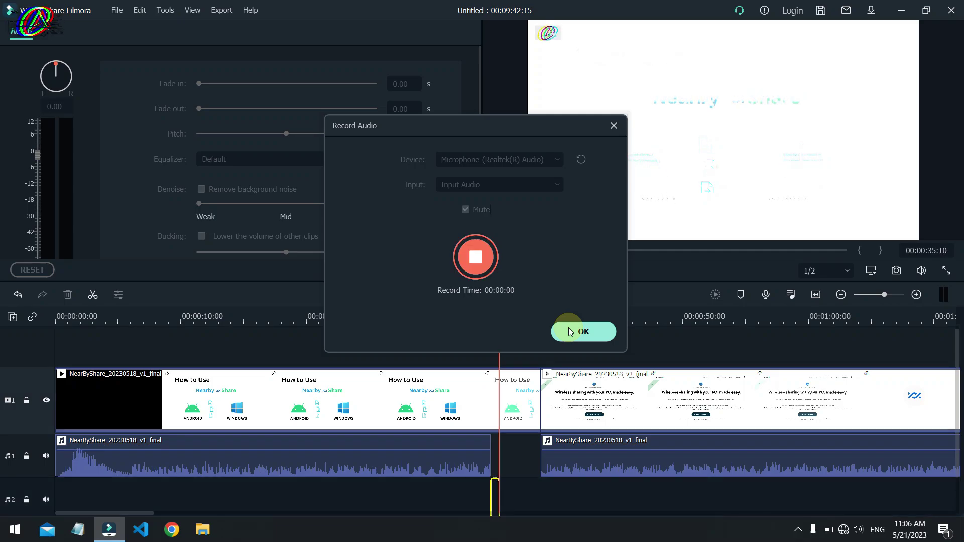
left_click(476, 258)
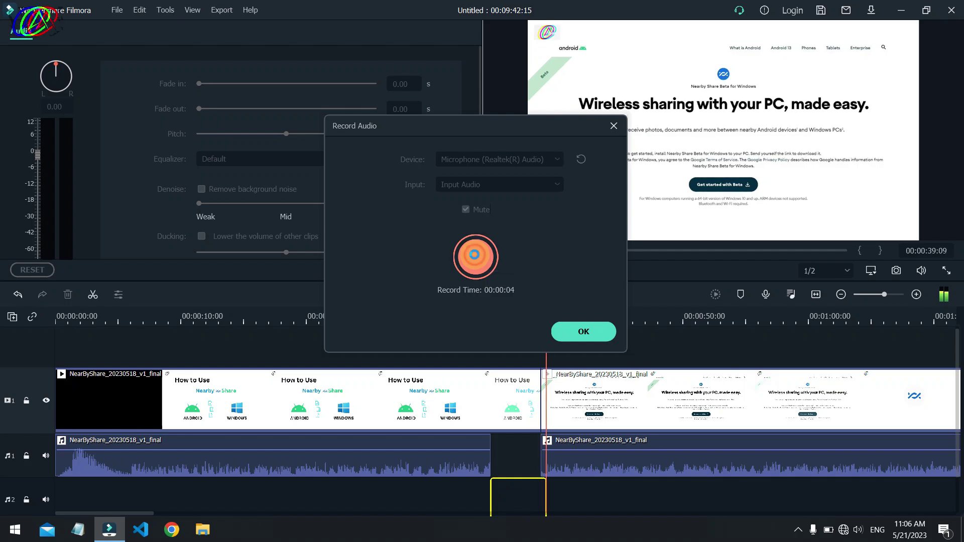
left_click(587, 332)
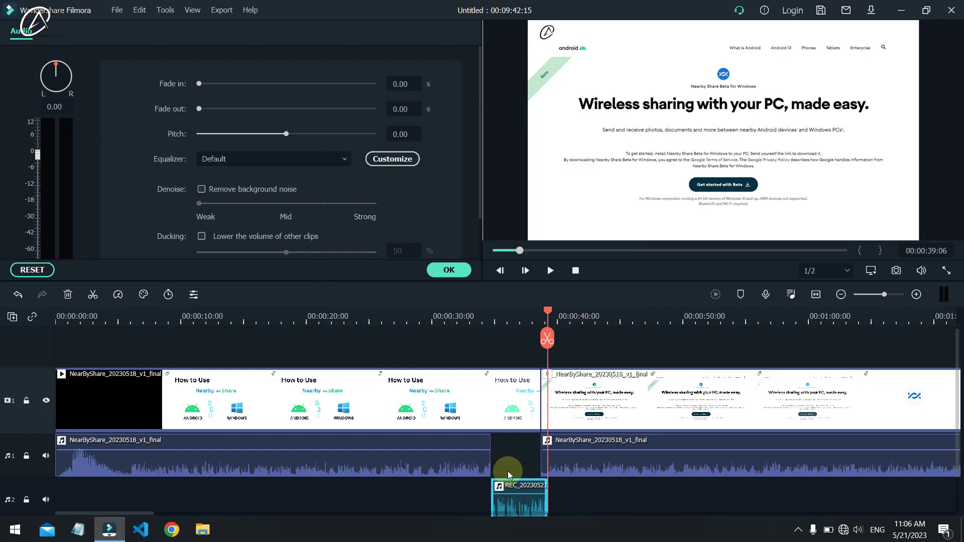
Step: Split the voice recording at 00:00:38:18 and delete its excess end so it fits the audio gap
left_click(527, 493)
key("Up")
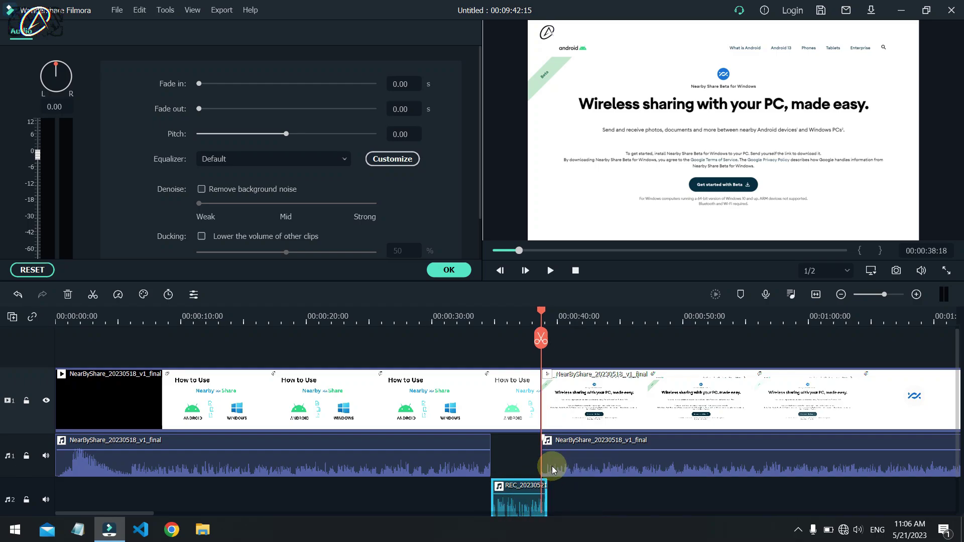
key("ctrl+b")
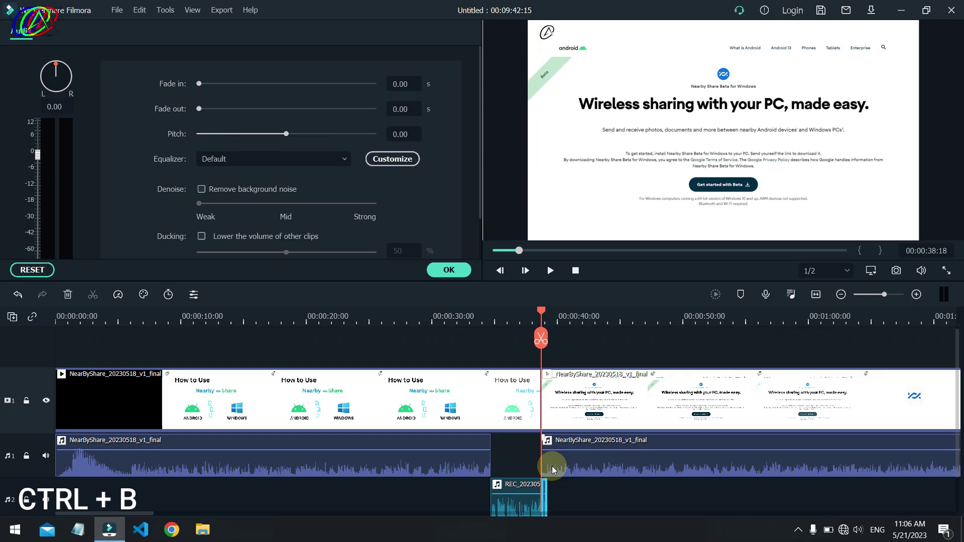
key("Delete")
scroll(541, 491, "down", 1)
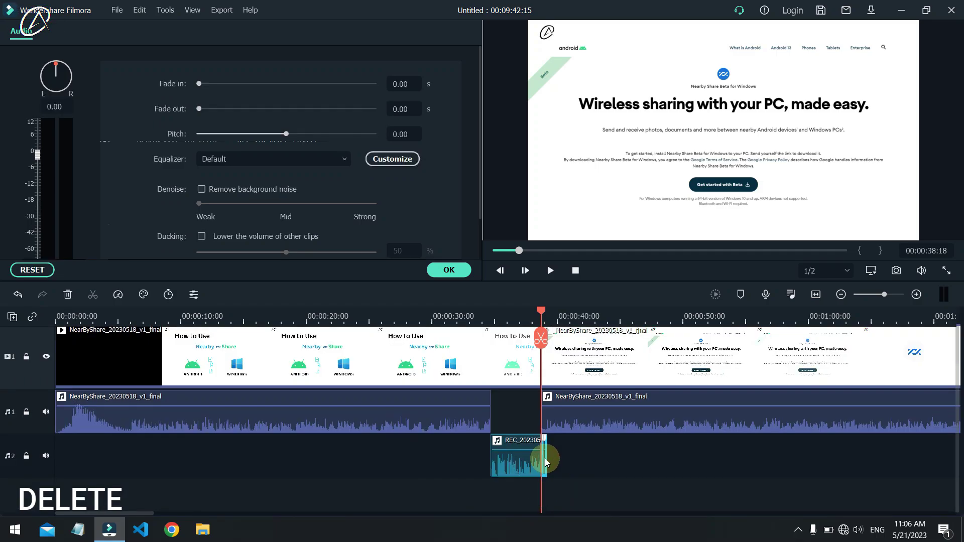
left_click(519, 463)
mouse_move(519, 464)
left_mouse_down()
mouse_move(511, 424)
mouse_move(518, 444)
left_mouse_up()
Step: Move the playhead back to 00:00:33:18, just before the voice recording
key("shift+Left")
key("shift+Left")
key("shift+Left")
key("shift+Left")
key("shift+Left")
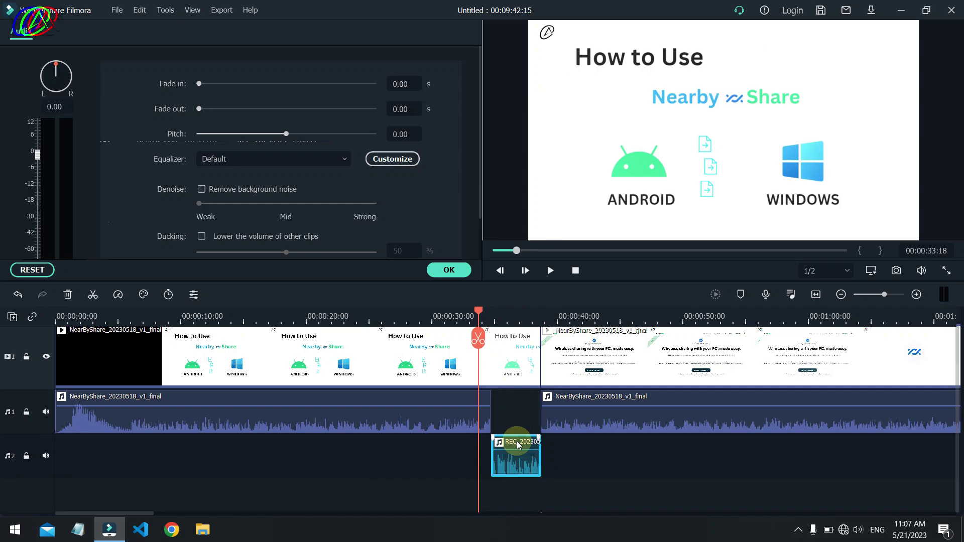
Step: Lower the volume of the first detached audio segment to about -7 dB and apply the audio settings
left_click(430, 428)
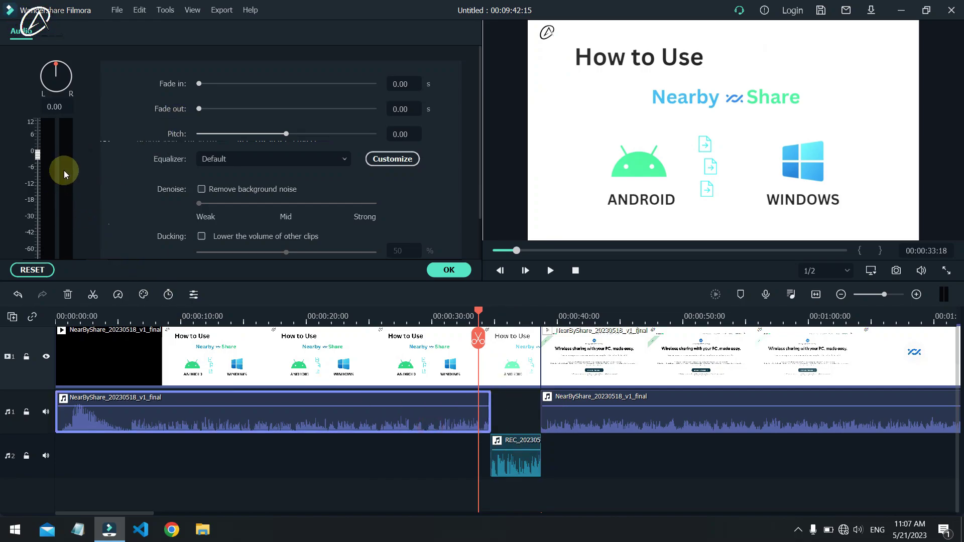
left_click_drag(37, 155, 38, 121)
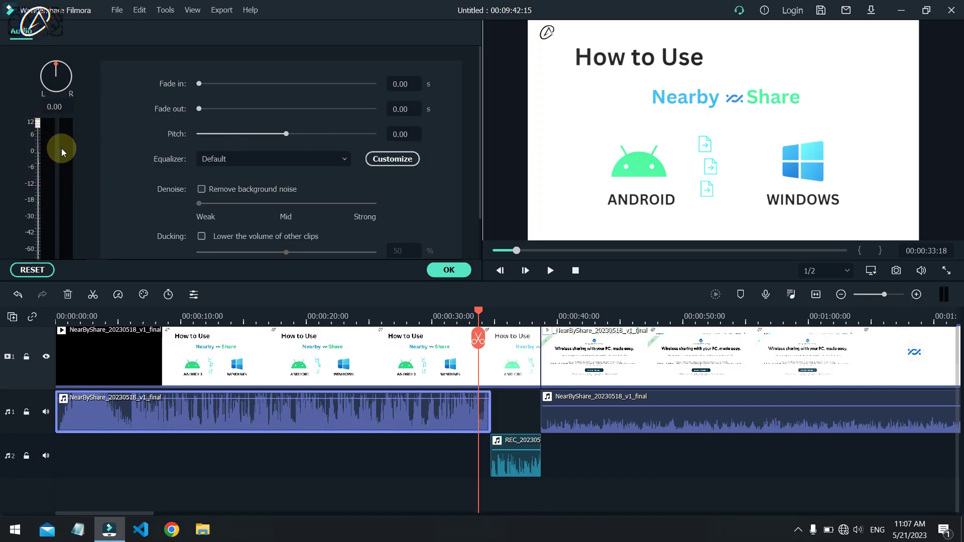
left_click(37, 170)
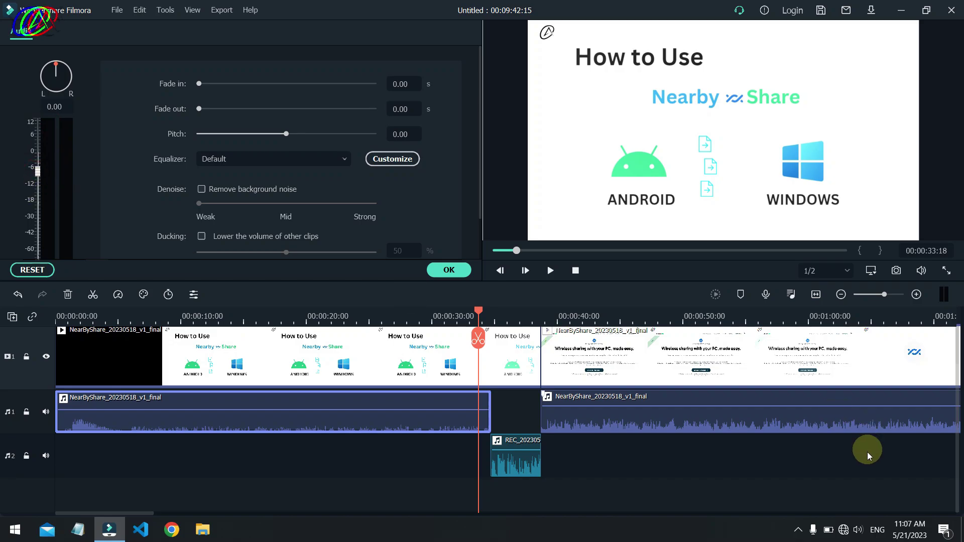
left_click(452, 265)
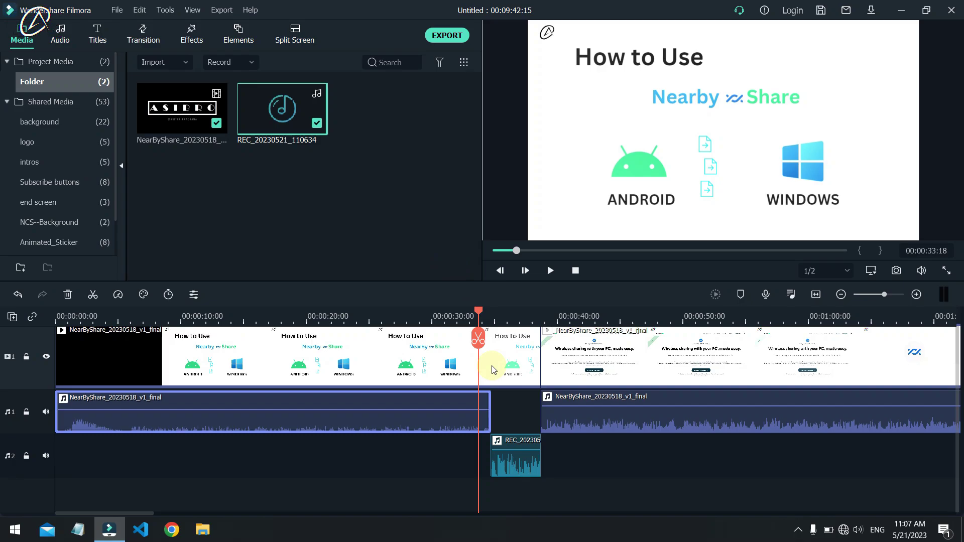
left_click(498, 193)
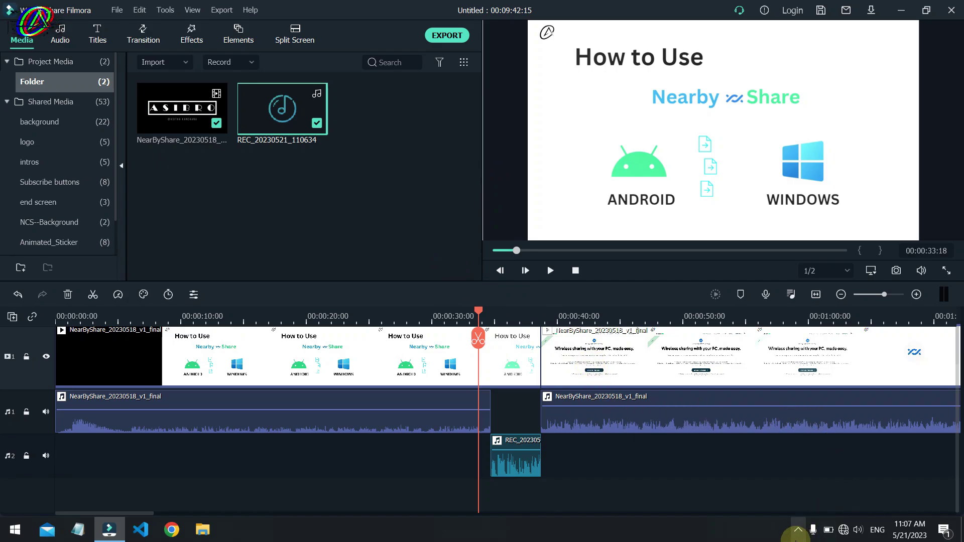